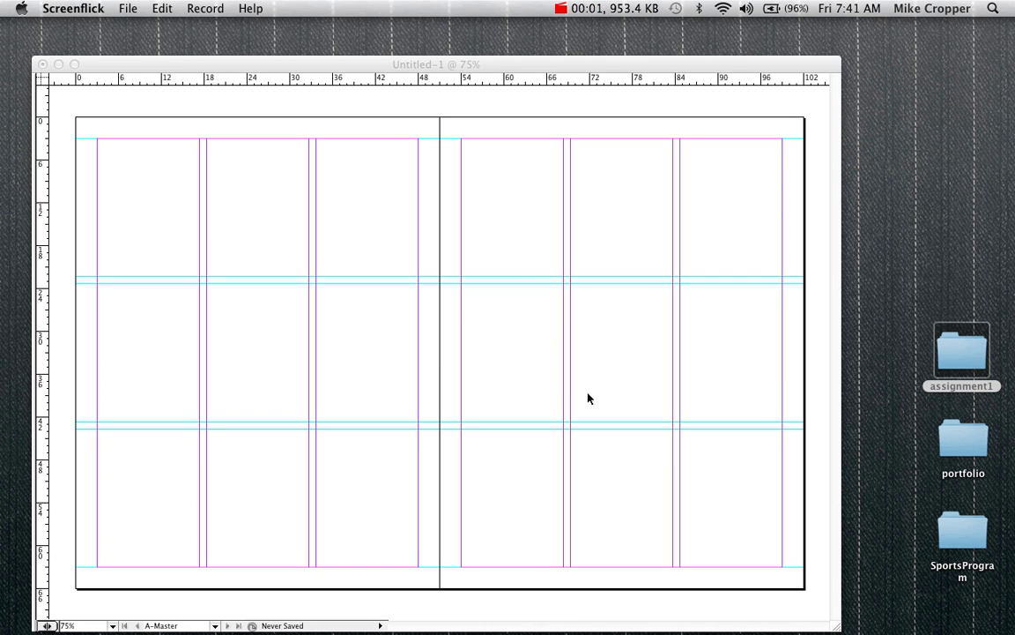
Activate the InDesign window showing the blank A-Master spread of Untitled-1.
{"action": "left_click", "coordinate": [589, 398]}
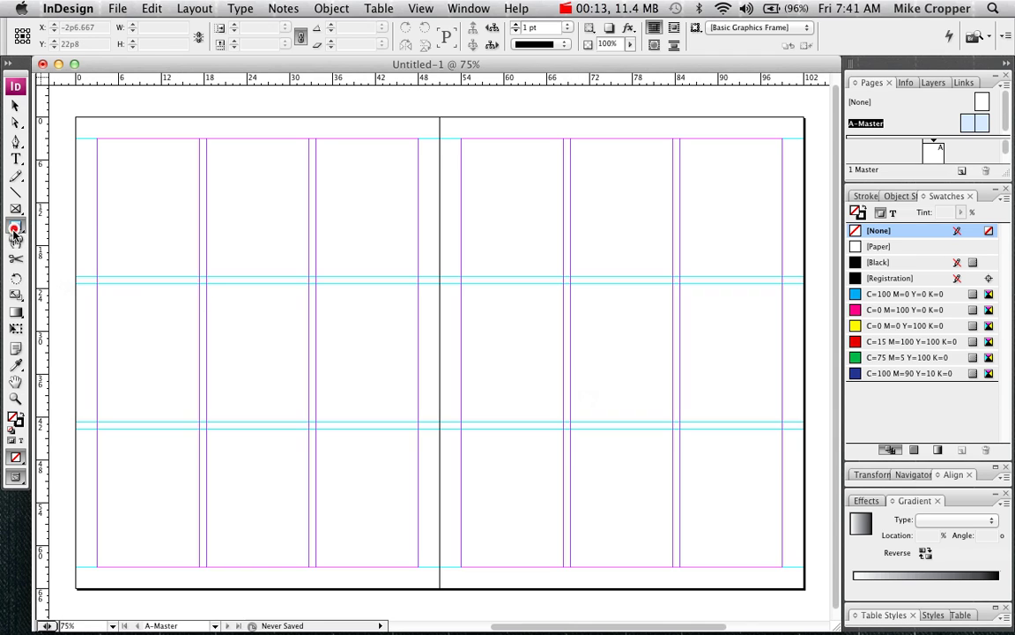
Draw a square on the left page and fill it with the C=100 M=0 Y=0 K=0 cyan swatch.
{"action": "left_click", "coordinate": [15, 226]}
{"action": "left_click_drag", "start_coordinate": [267, 208], "coordinate": [397, 330]}
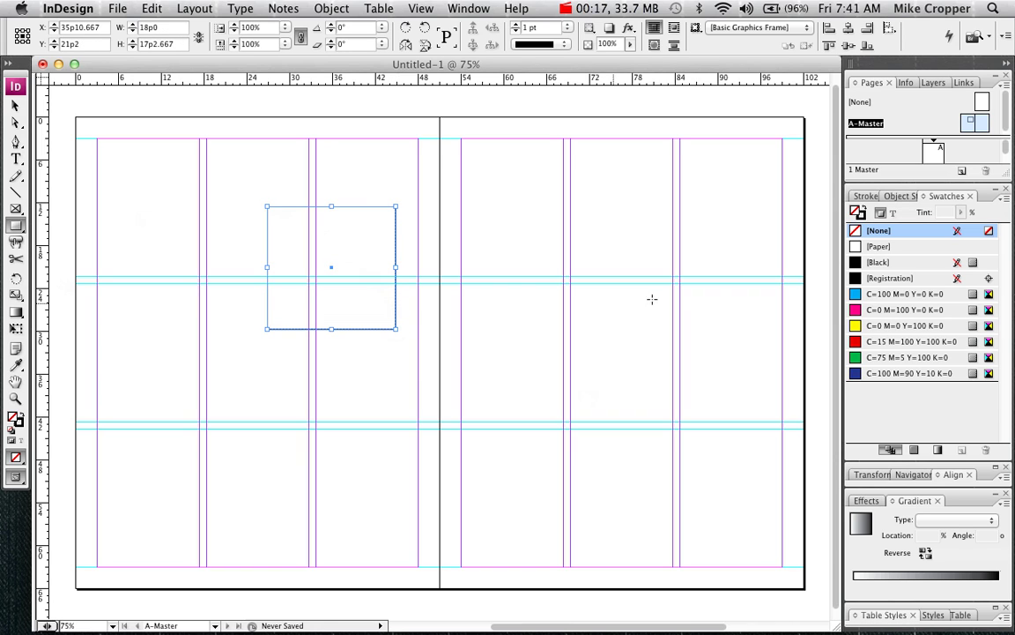
{"action": "left_click", "coordinate": [873, 295]}
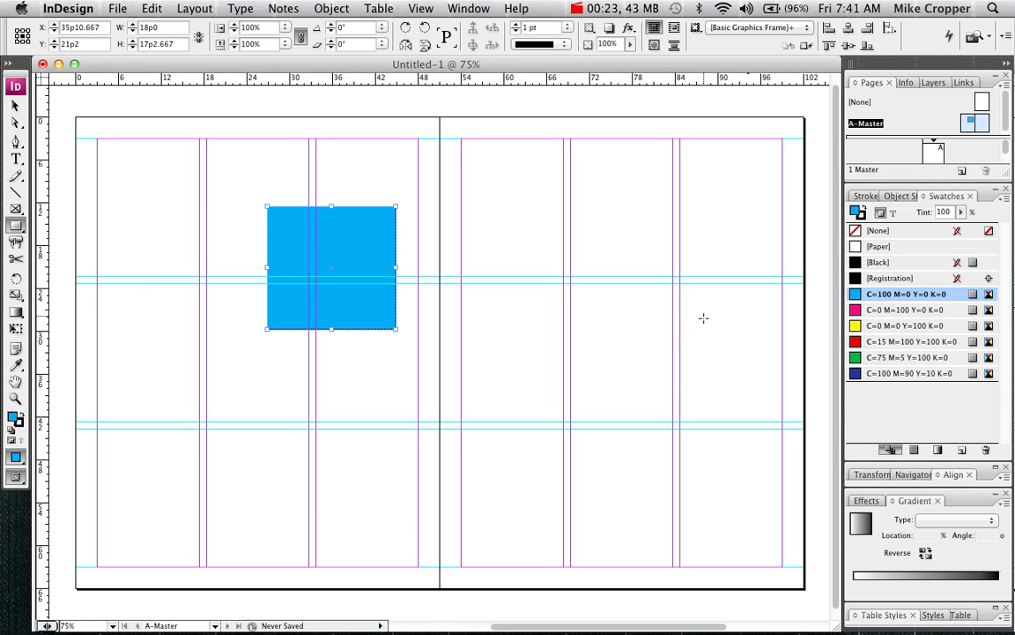
{"action": "key", "text": "v"}
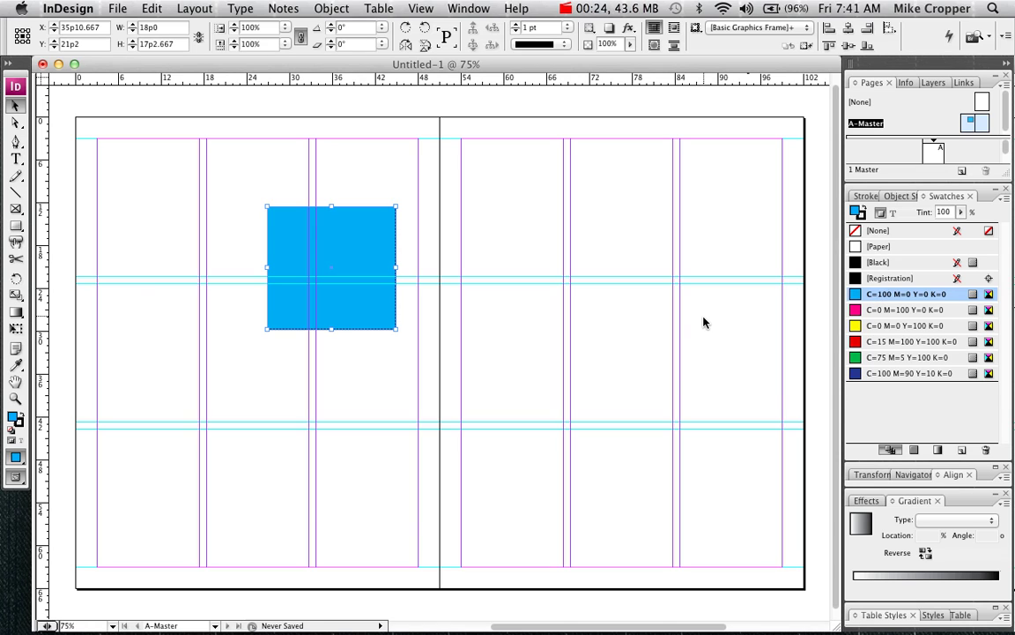
Create a new plum process swatch C=51 M=82 Y=33 K=0.
{"action": "left_click", "coordinate": [1004, 200]}
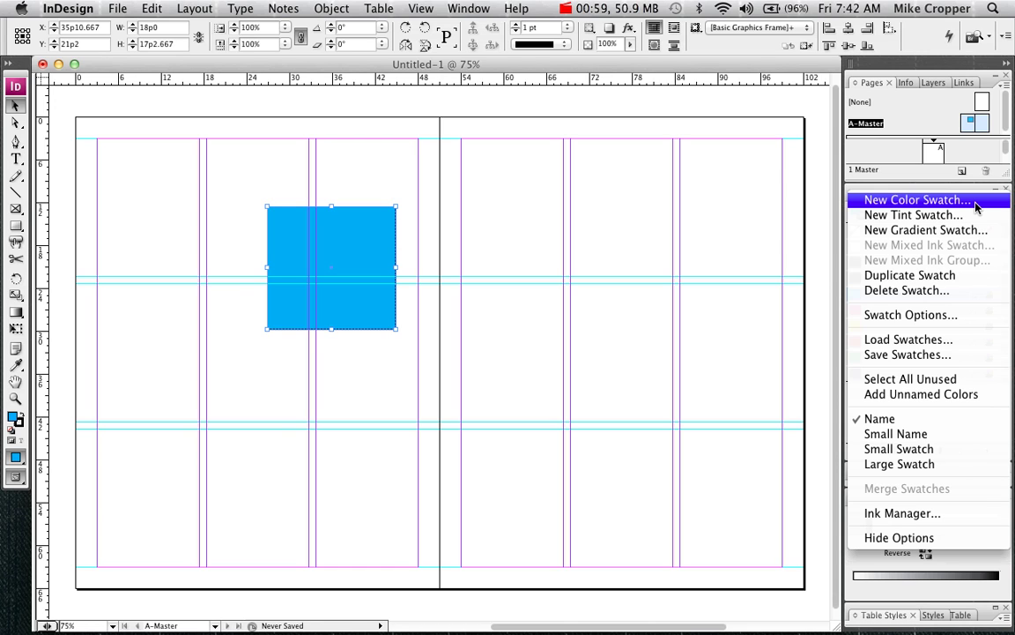
{"action": "left_click", "coordinate": [974, 203]}
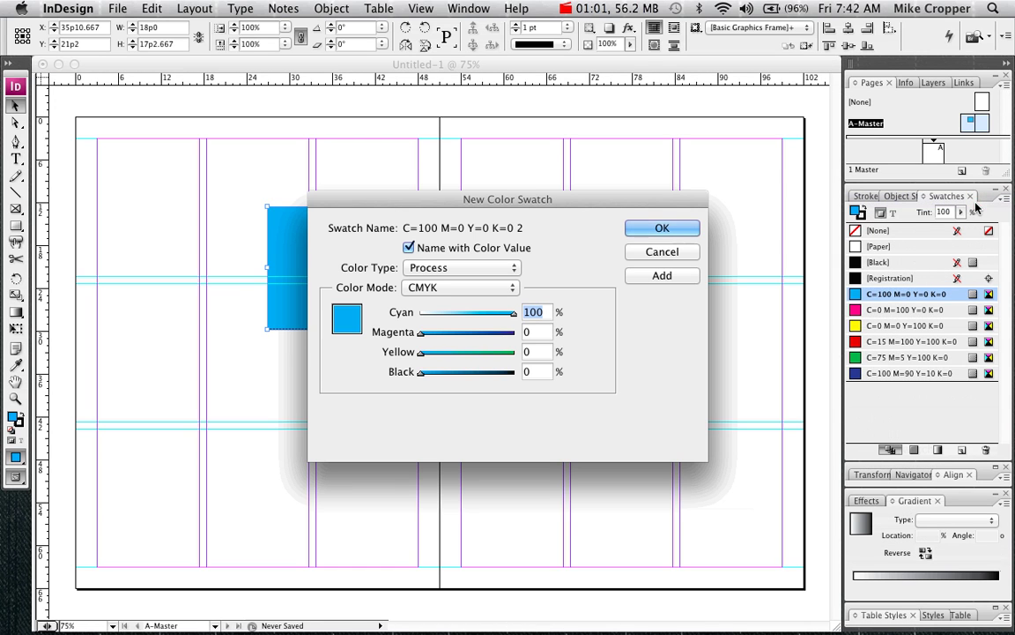
{"action": "left_click_drag", "start_coordinate": [605, 204], "coordinate": [706, 164]}
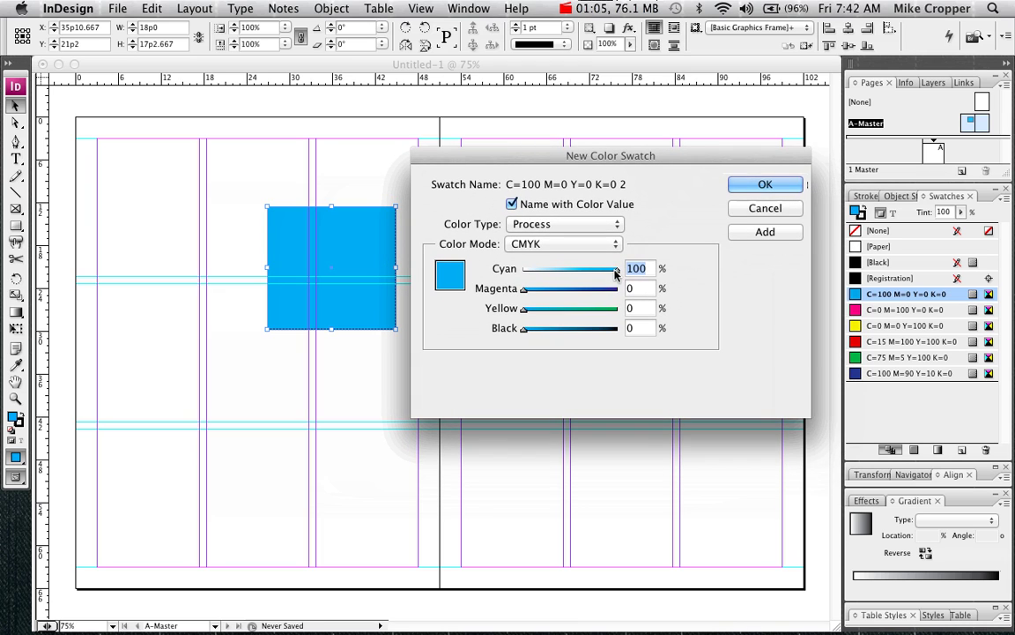
{"action": "left_click_drag", "start_coordinate": [616, 275], "coordinate": [600, 290]}
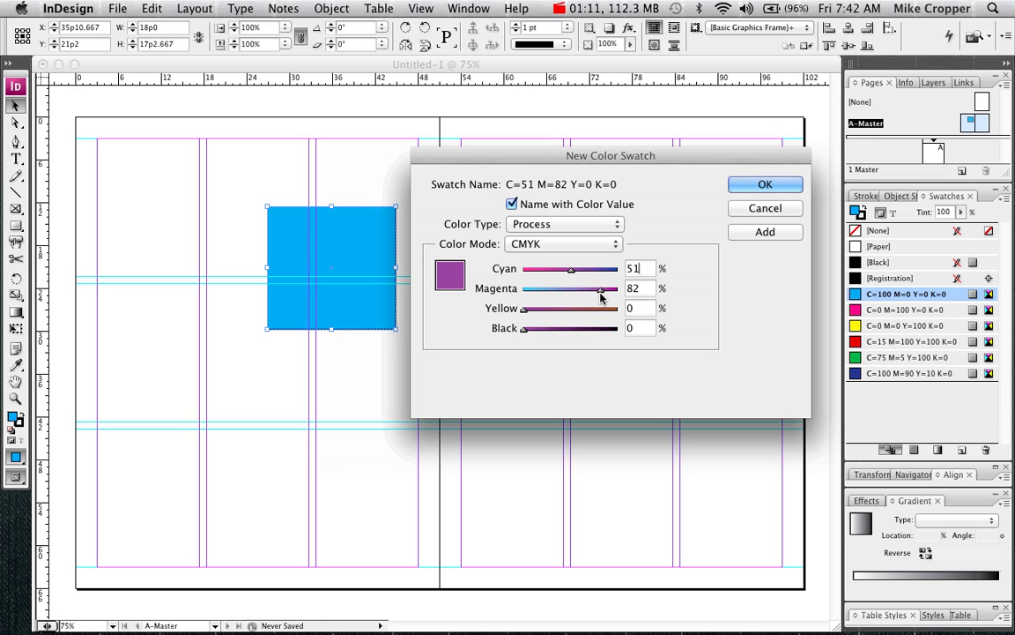
{"action": "left_click_drag", "start_coordinate": [526, 316], "coordinate": [552, 313]}
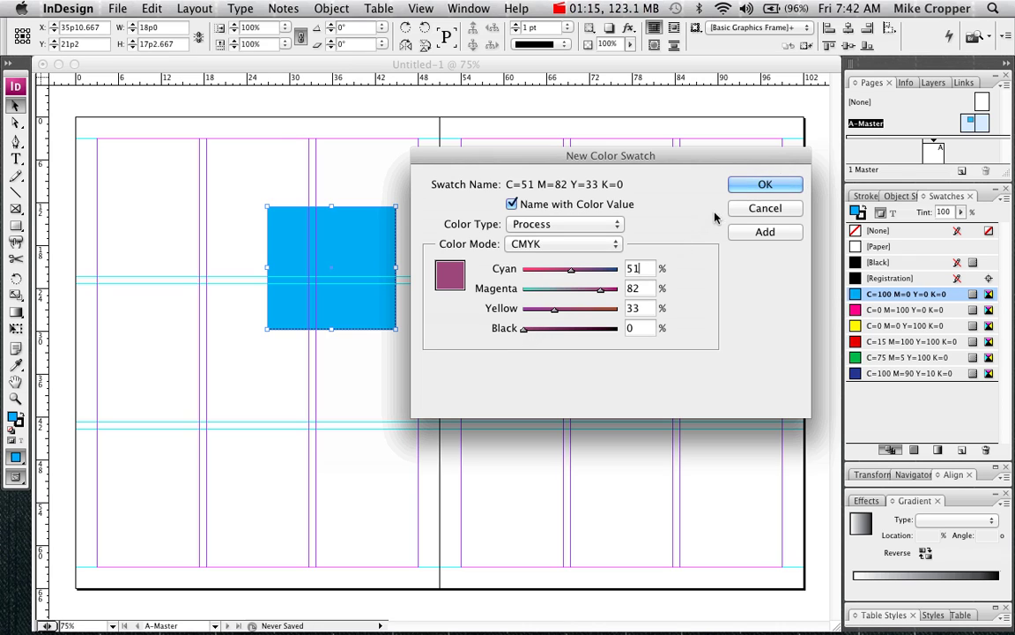
{"action": "left_click", "coordinate": [754, 232]}
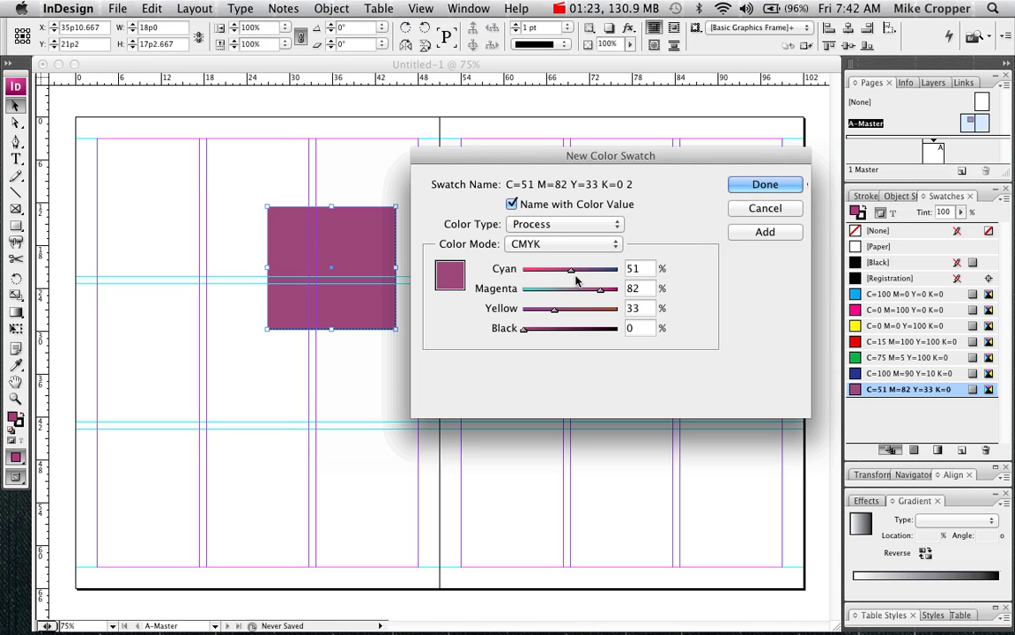
Add an orange swatch C=24 M=82 Y=94 K=0 and close the swatch dialog.
{"action": "left_click_drag", "start_coordinate": [571, 275], "coordinate": [607, 315]}
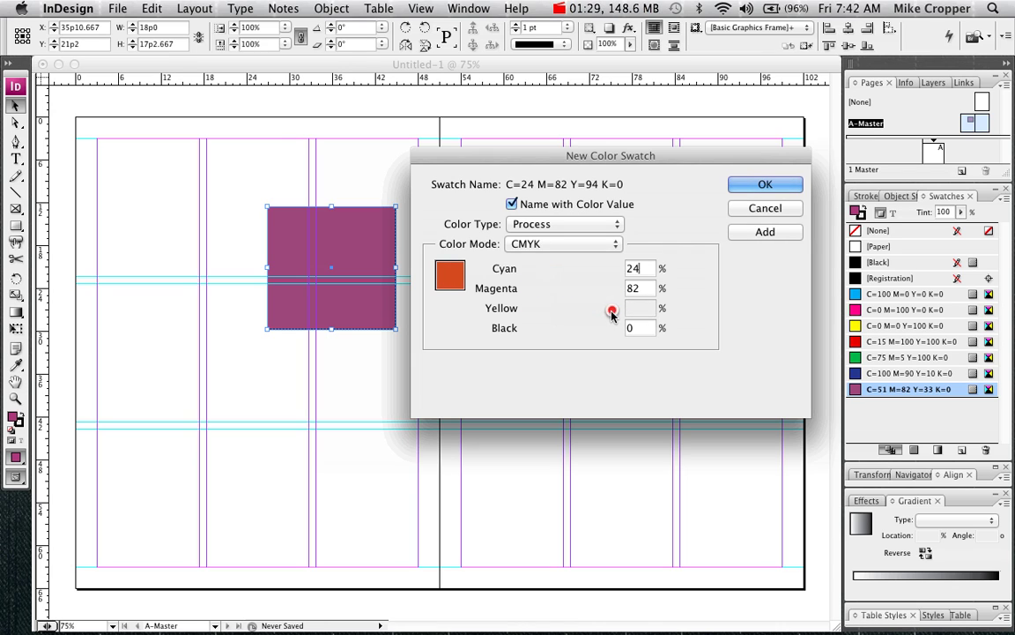
{"action": "left_click", "coordinate": [750, 237]}
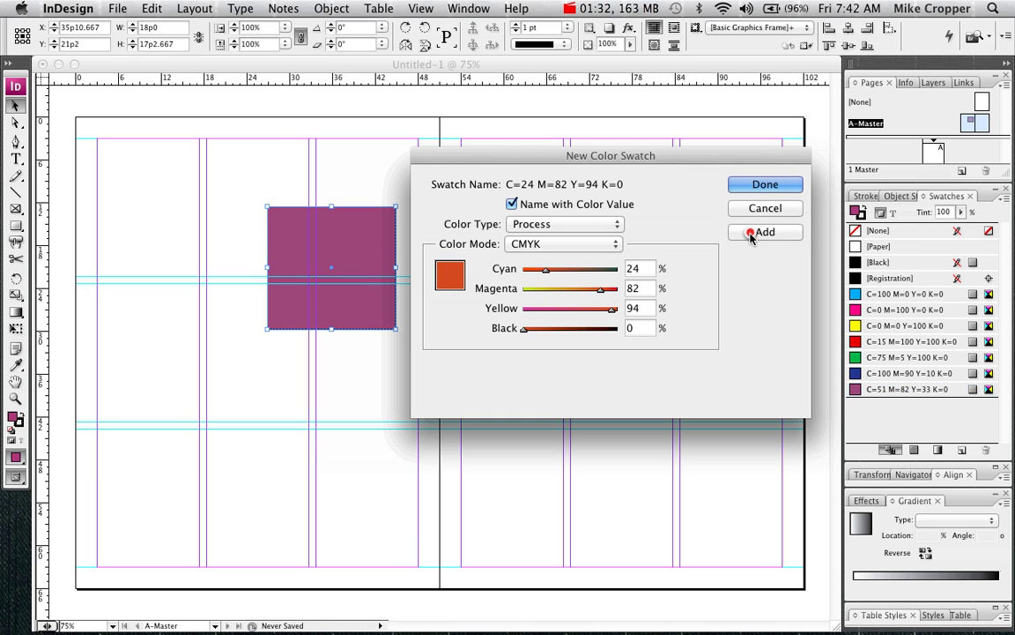
{"action": "left_click", "coordinate": [752, 185]}
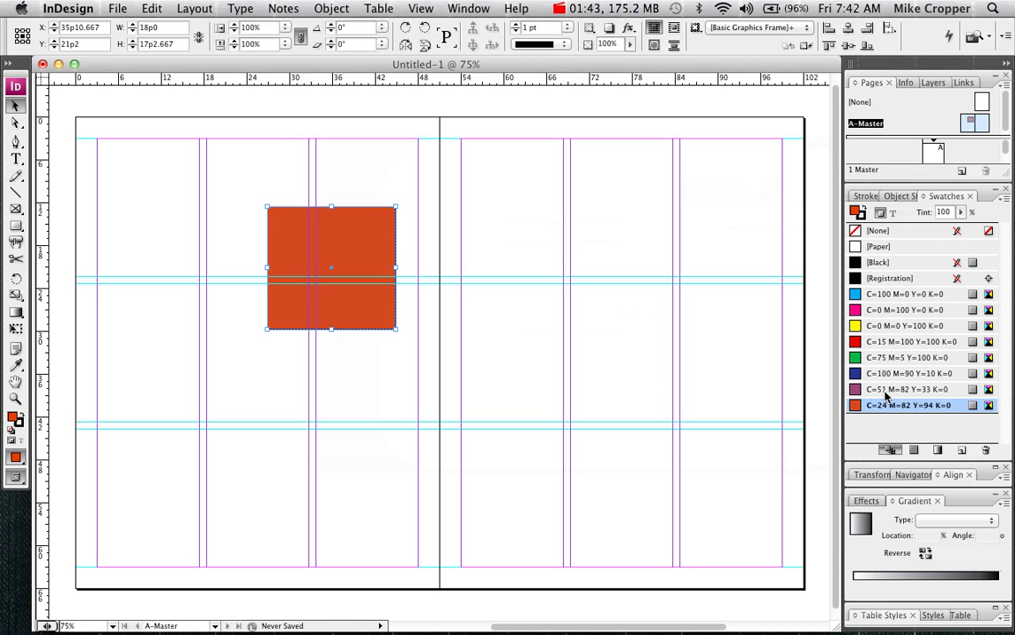
Copy the orange square to the right page, fill the copy plum, then reselect the orange square.
{"action": "left_click", "coordinate": [886, 393]}
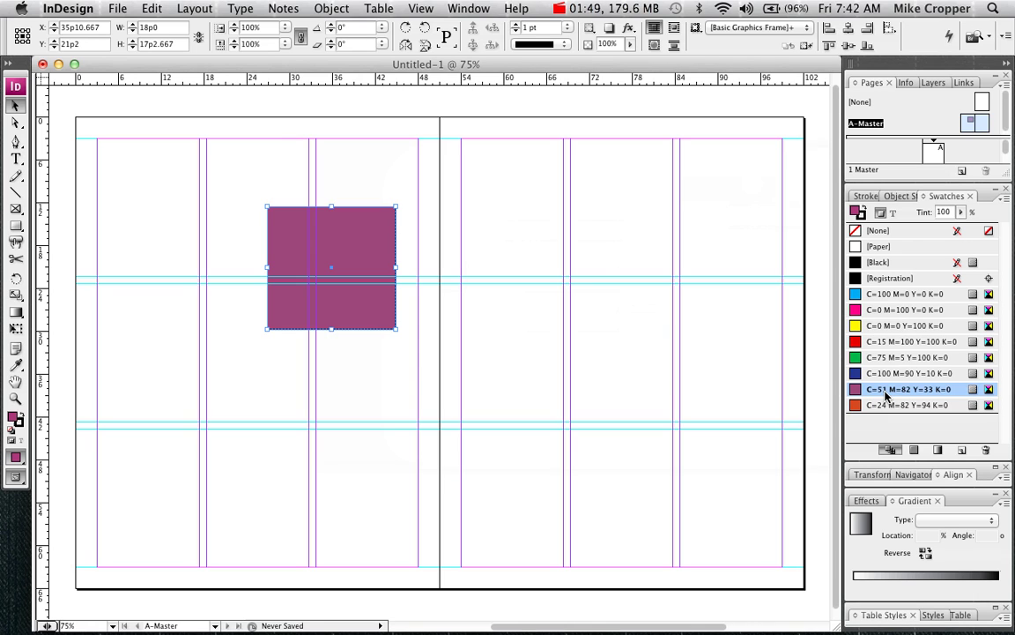
{"action": "left_click", "coordinate": [880, 404]}
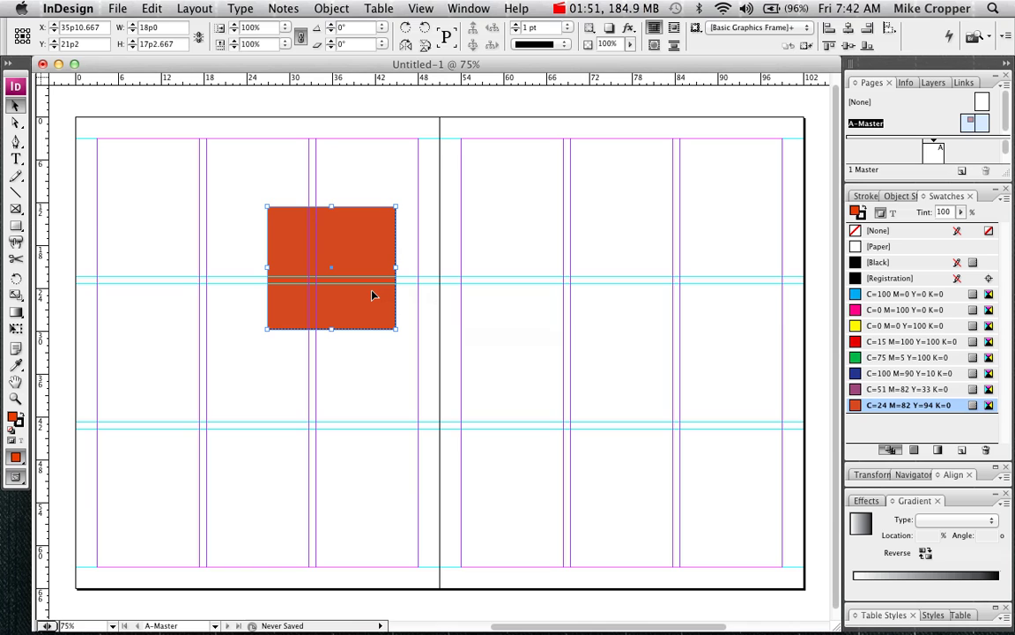
{"action": "left_click", "coordinate": [525, 290]}
{"action": "left_click_drag", "start_coordinate": [524, 290], "coordinate": [526, 290]}
{"action": "left_click", "coordinate": [863, 389]}
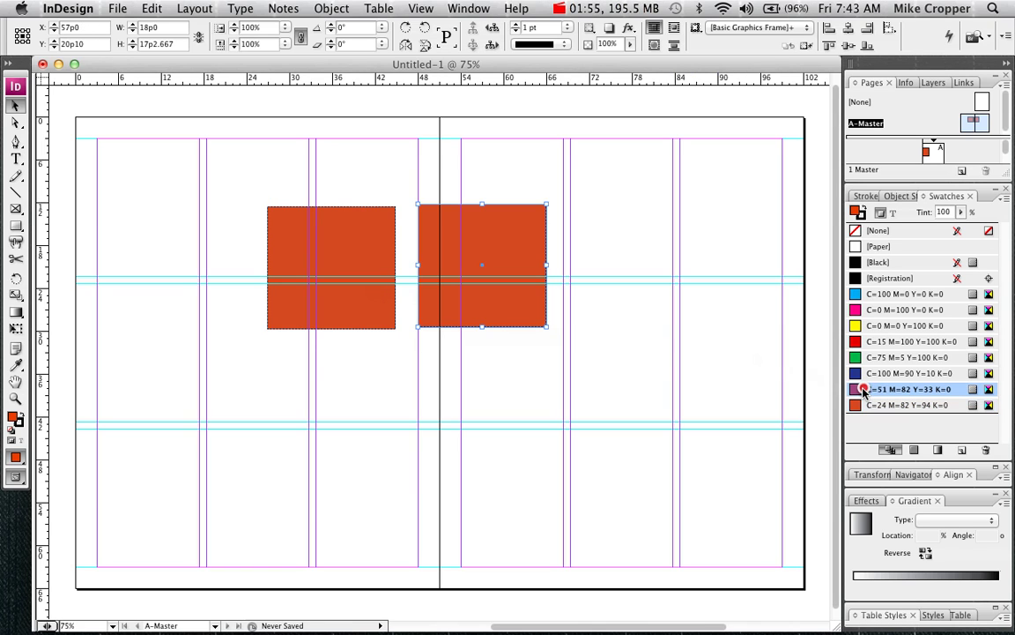
{"action": "left_click", "coordinate": [485, 426]}
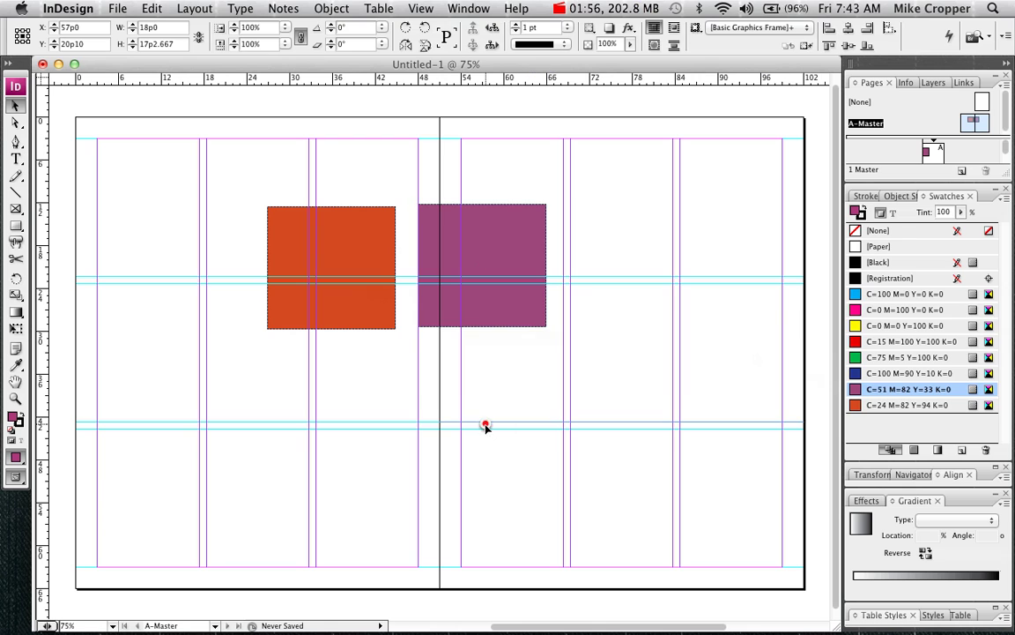
{"action": "left_click", "coordinate": [366, 327]}
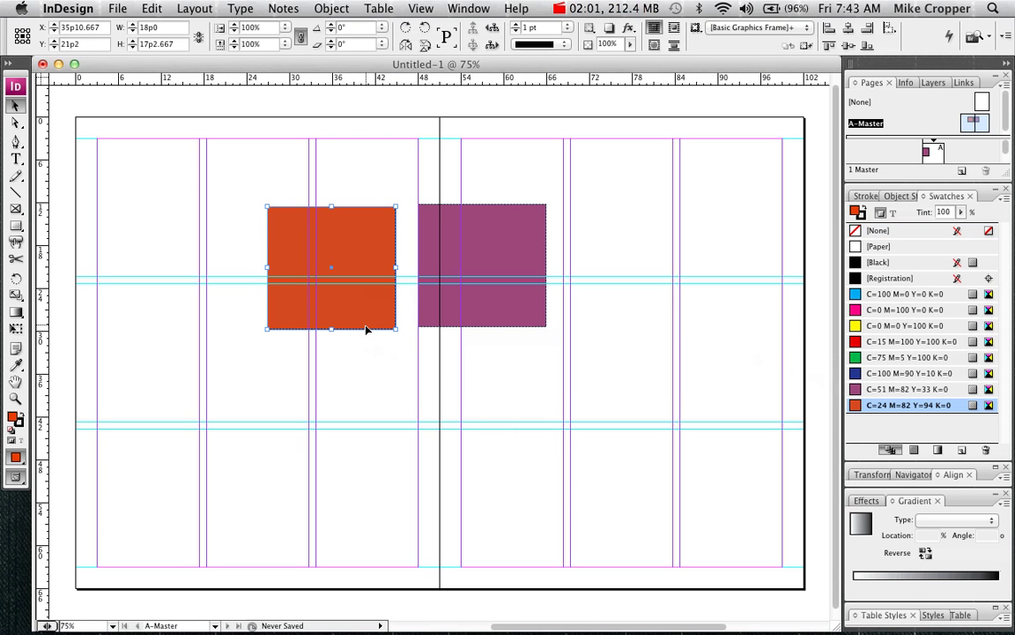
Float the Gradient panel and apply a linear white-to-black gradient to the left square.
{"action": "left_click", "coordinate": [913, 500]}
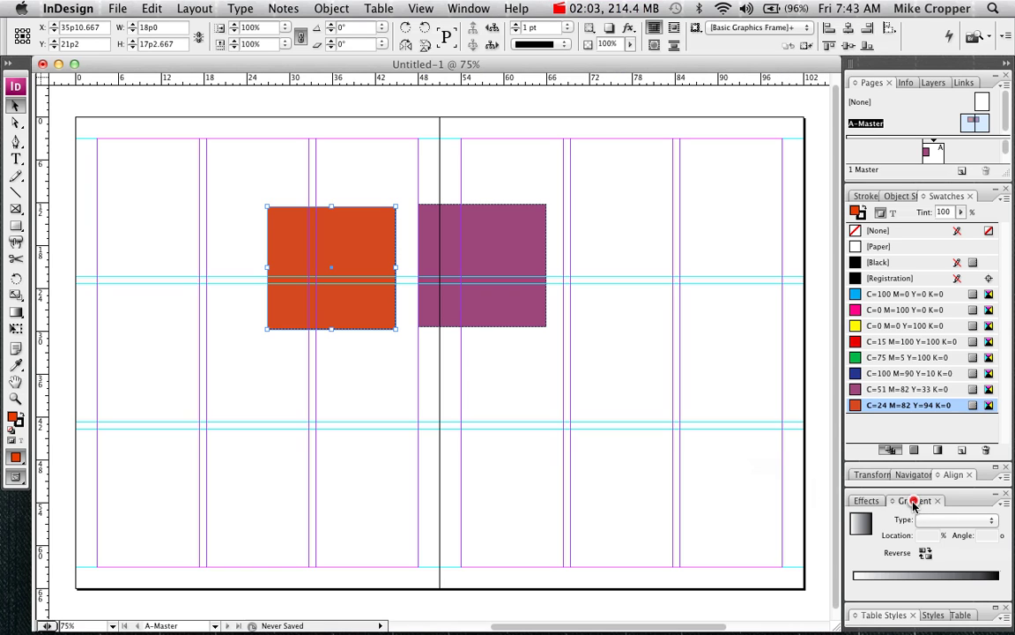
{"action": "left_click_drag", "start_coordinate": [914, 500], "coordinate": [693, 266]}
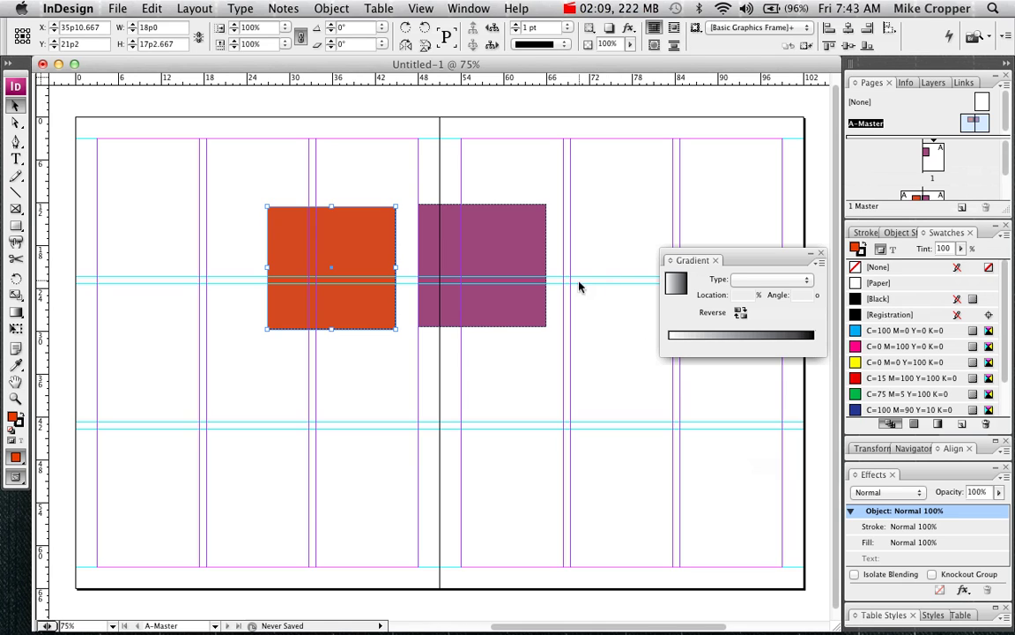
{"action": "left_click", "coordinate": [676, 288]}
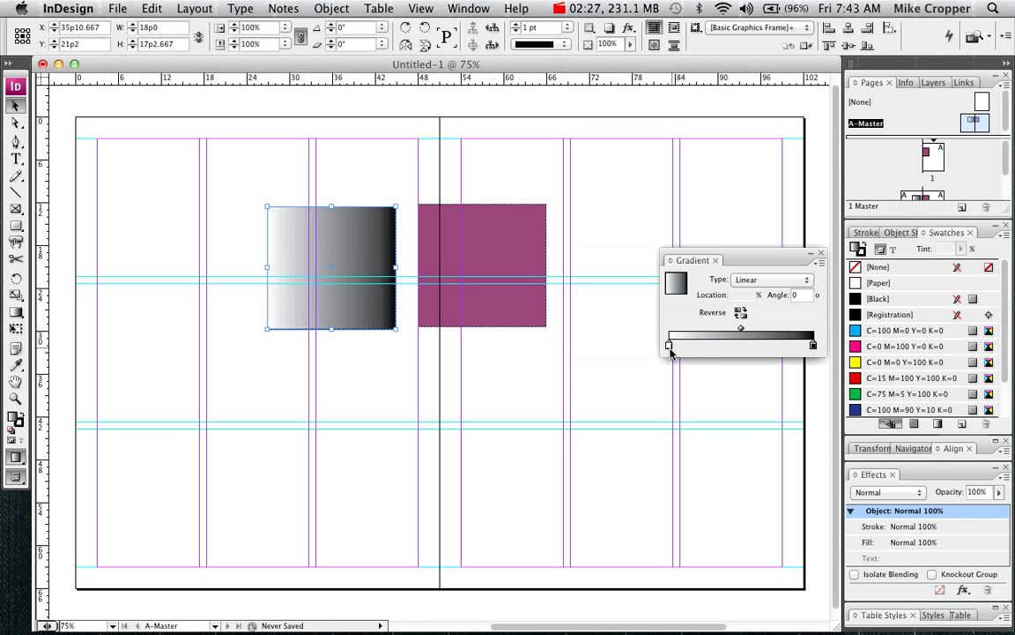
{"action": "mouse_move", "coordinate": [670, 351]}
{"action": "left_mouse_down"}
{"action": "mouse_move", "coordinate": [683, 347]}
{"action": "mouse_move", "coordinate": [659, 351]}
{"action": "left_mouse_up"}
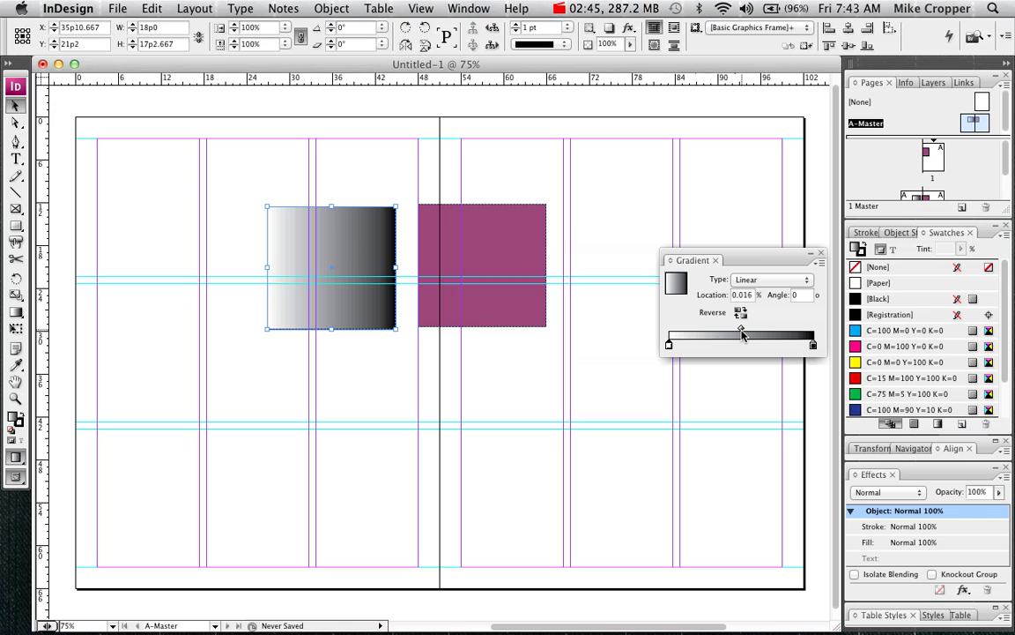
{"action": "mouse_move", "coordinate": [742, 332]}
{"action": "left_mouse_down"}
{"action": "mouse_move", "coordinate": [714, 332]}
{"action": "mouse_move", "coordinate": [791, 332]}
{"action": "mouse_move", "coordinate": [741, 332]}
{"action": "left_mouse_up"}
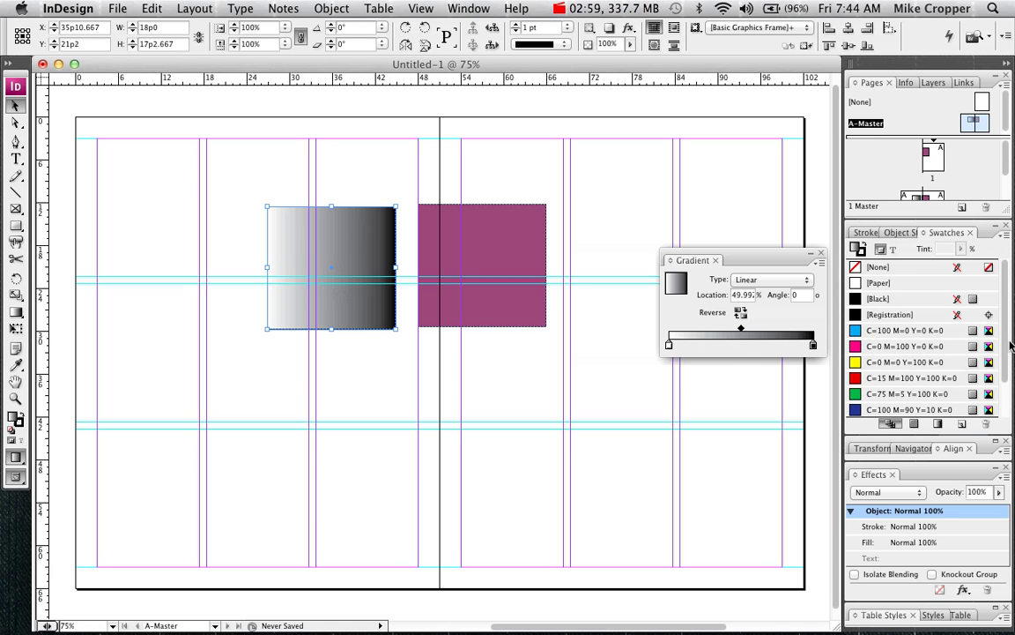
{"action": "left_click_drag", "start_coordinate": [1005, 377], "coordinate": [1004, 397]}
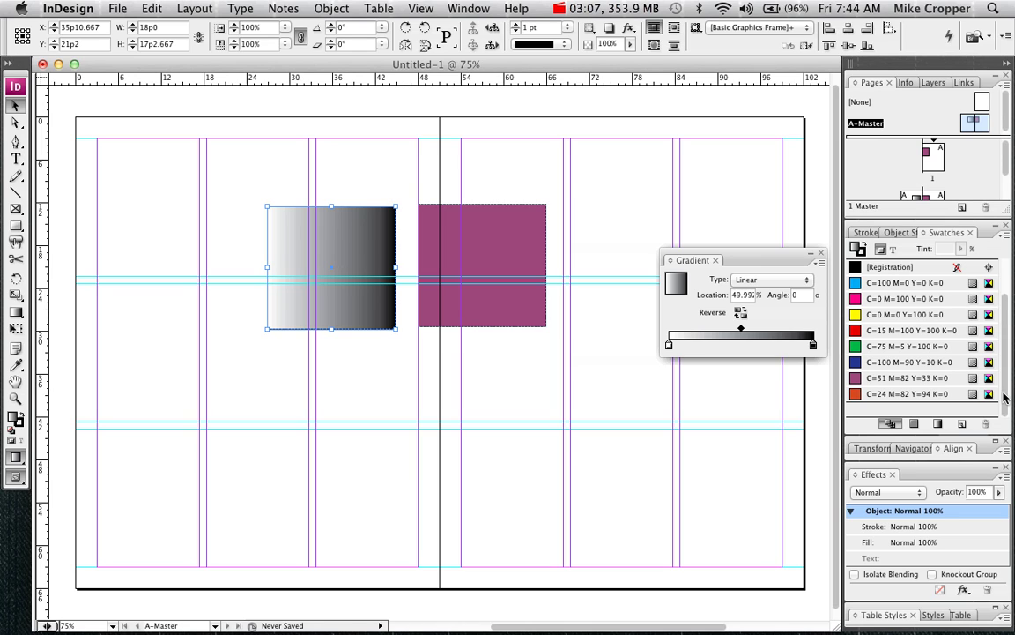
Set the gradient from orange to plum, midpoint at 23.61%, with Type Radial.
{"action": "left_click", "coordinate": [855, 380]}
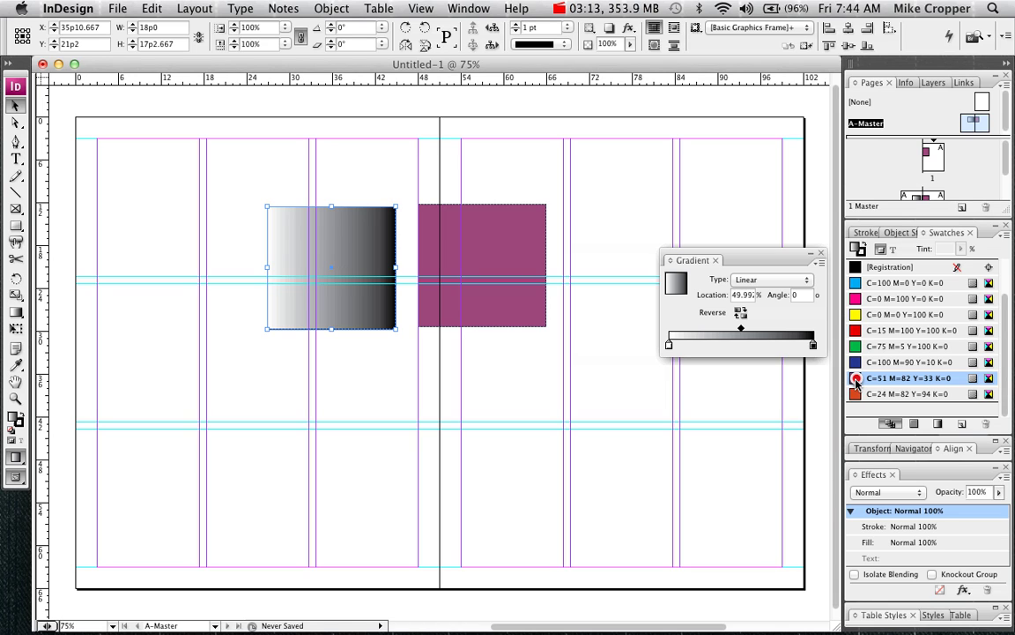
{"action": "left_click_drag", "start_coordinate": [856, 380], "coordinate": [816, 351]}
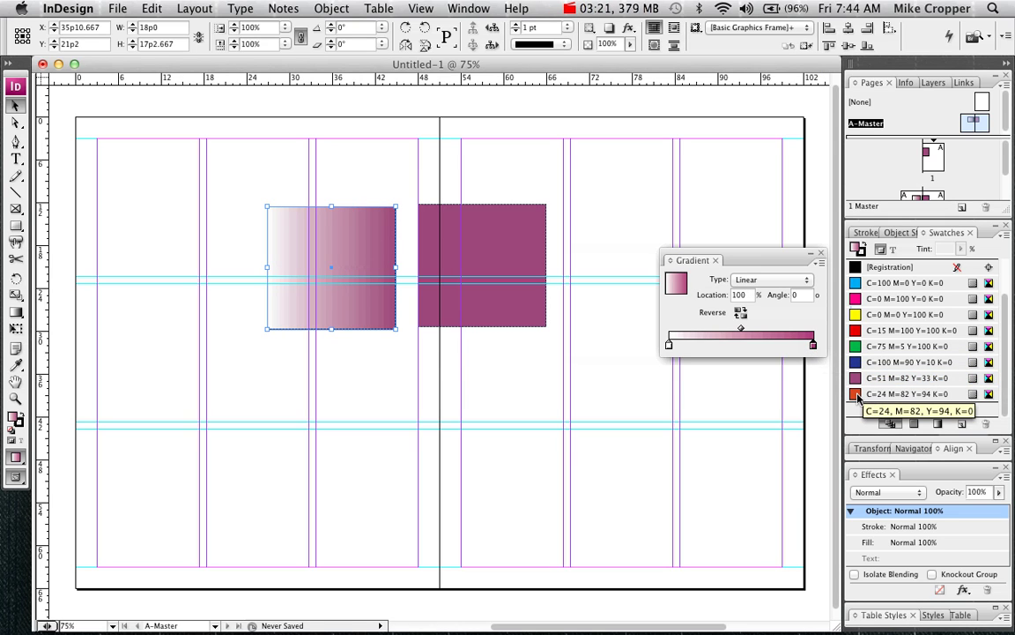
{"action": "left_click_drag", "start_coordinate": [857, 399], "coordinate": [671, 350]}
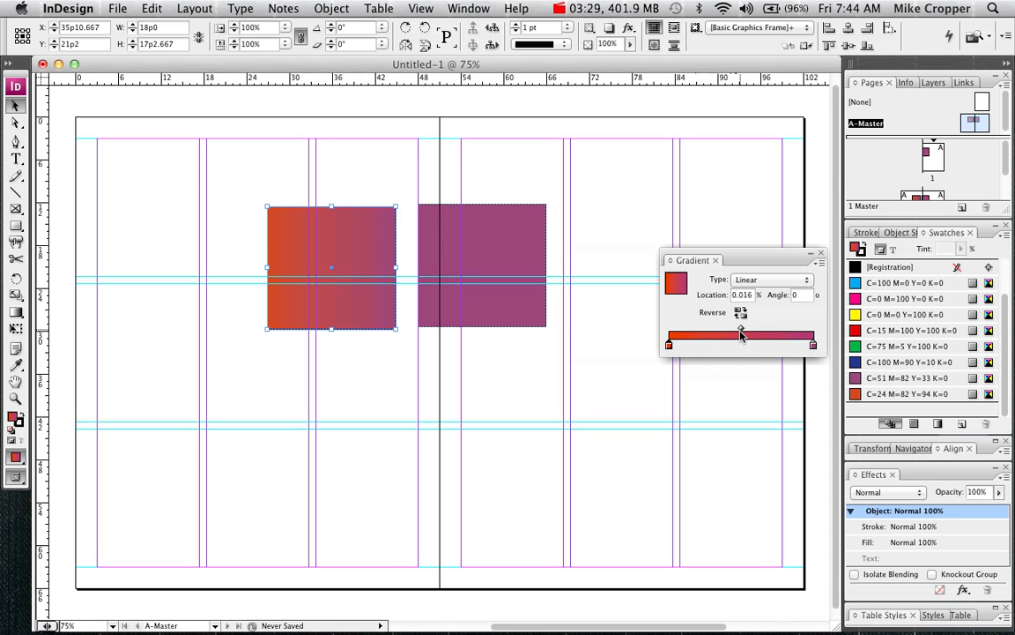
{"action": "left_click_drag", "start_coordinate": [740, 331], "coordinate": [703, 332]}
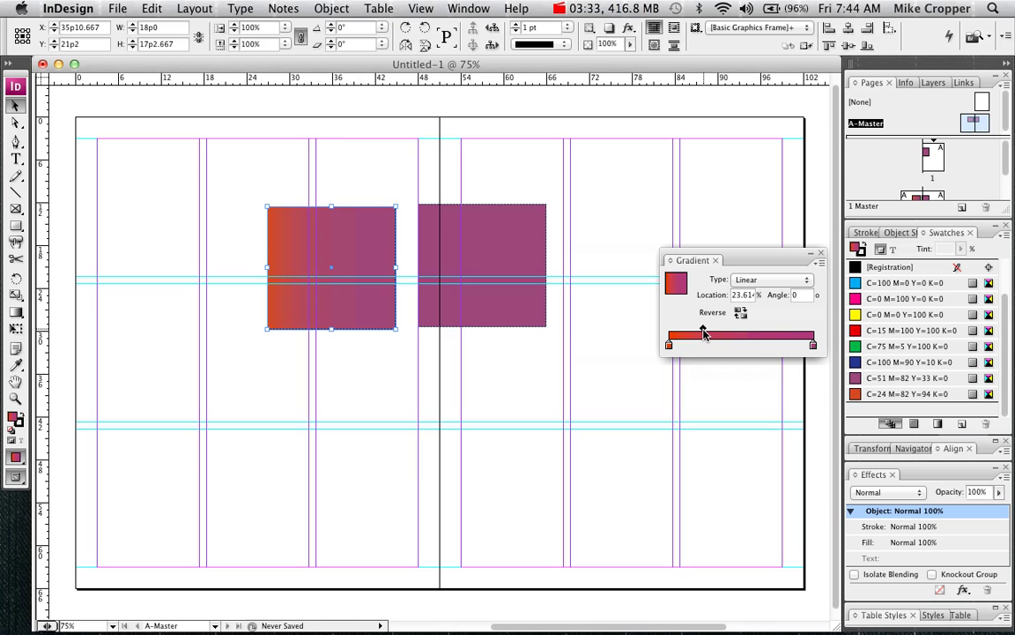
{"action": "left_click", "coordinate": [807, 280]}
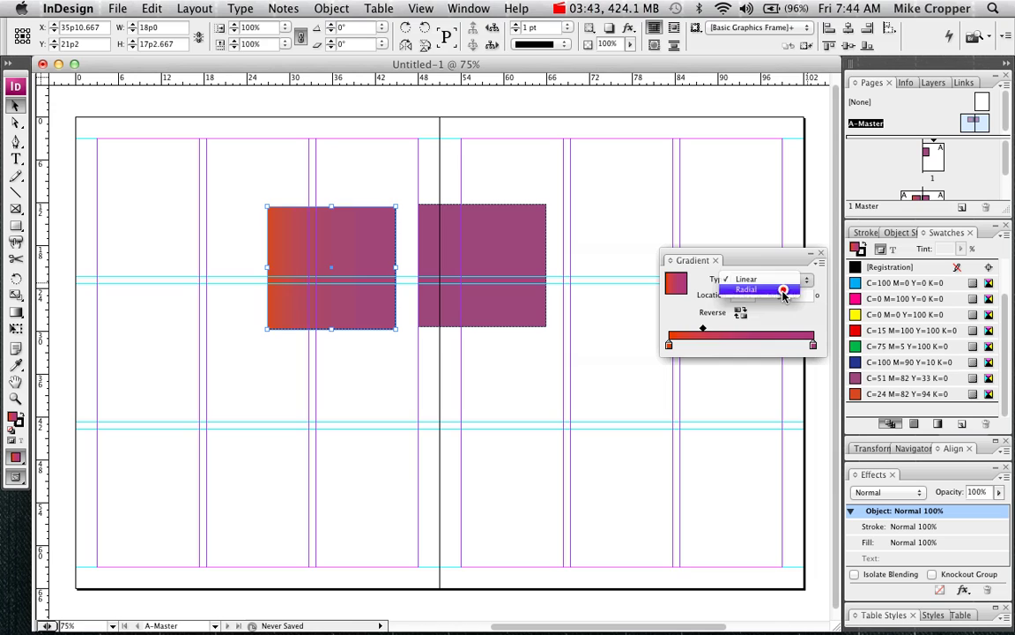
{"action": "left_click", "coordinate": [783, 291]}
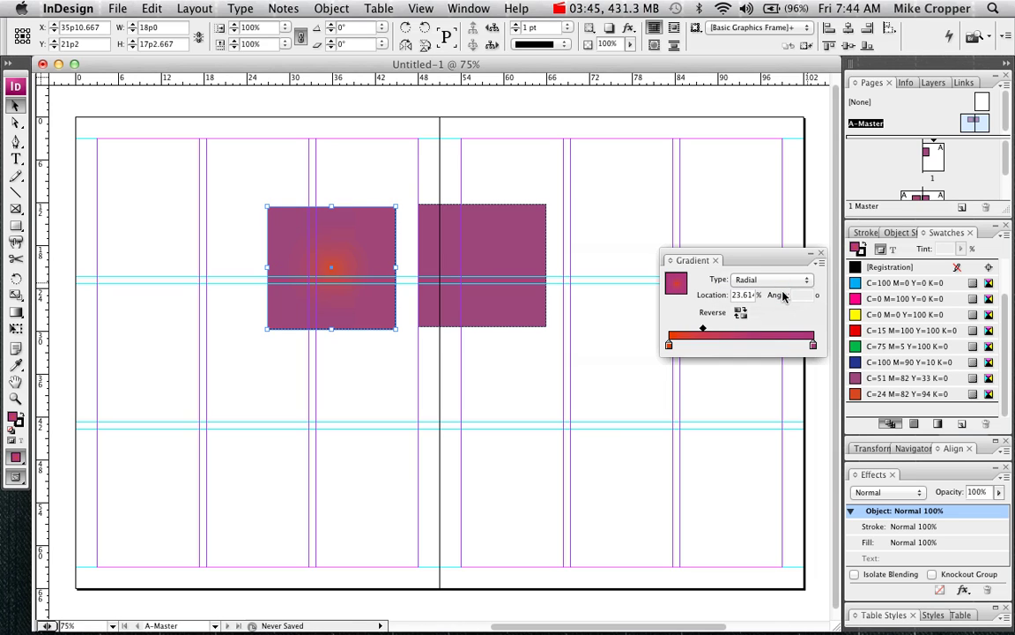